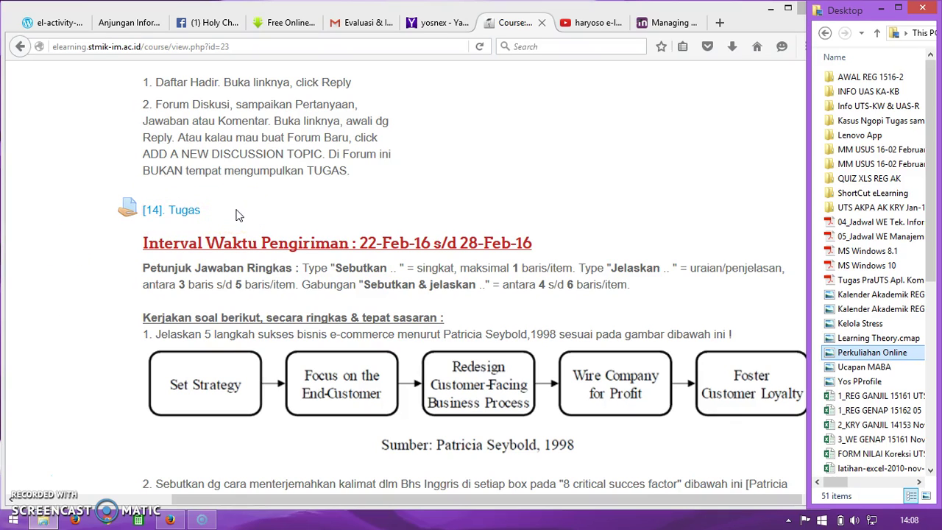
# Step: Open the [14]. Tugas assignment from the e-commerce course page
pyautogui.click(489, 199)
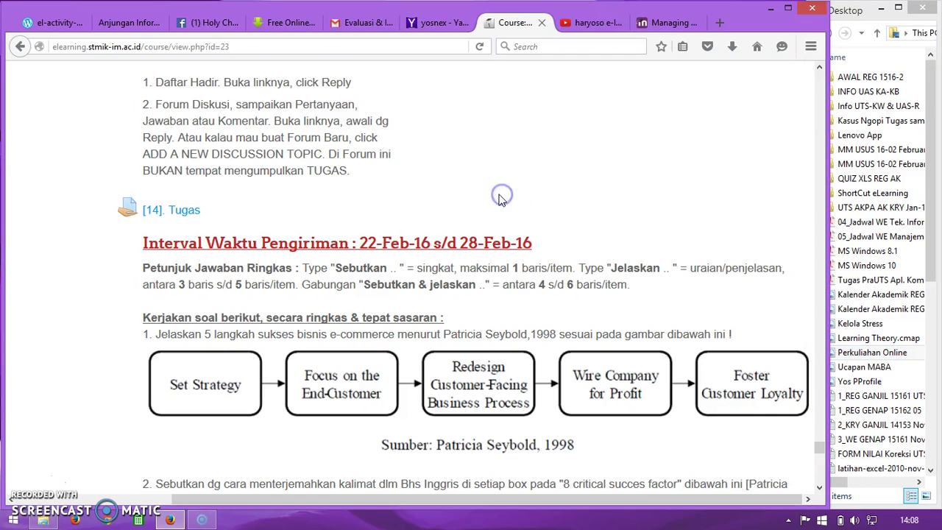
pyautogui.scroll(2, 499, 200)
pyautogui.scroll(3, 499, 200)
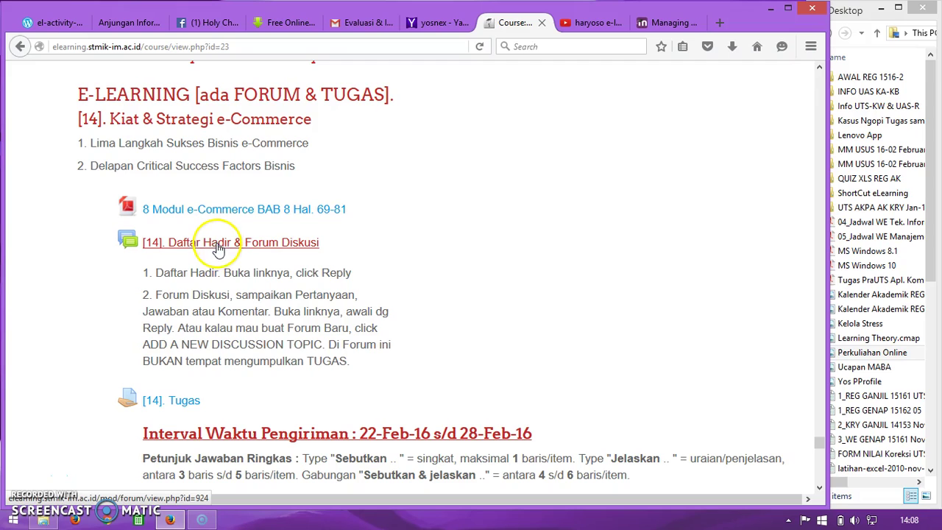
pyautogui.scroll(-5, 226, 395)
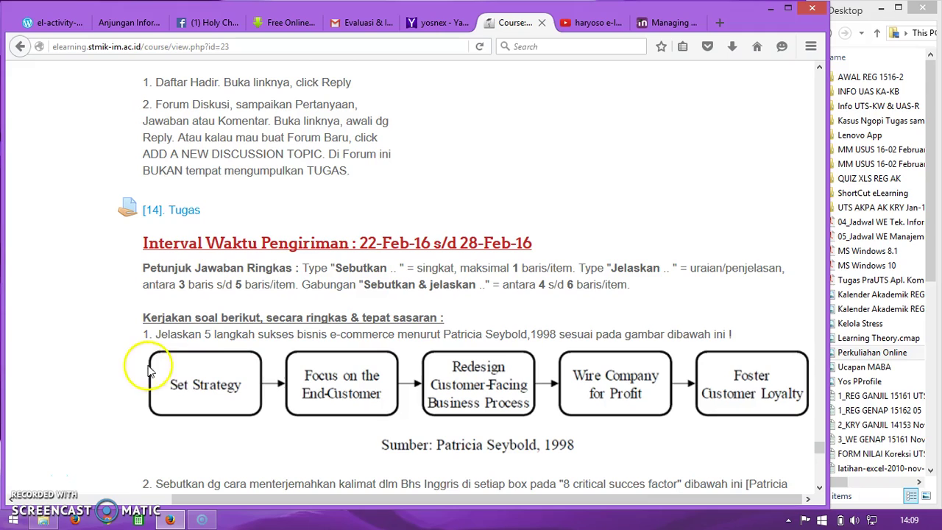
pyautogui.click(183, 214)
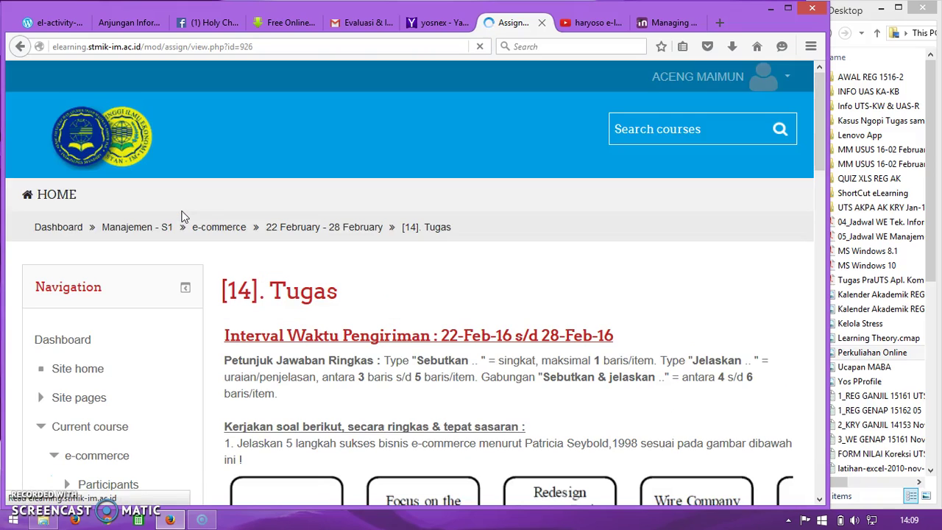
# Step: Review the assignment's submission status, grading status, due date and time remaining, and expand the submission comments
pyautogui.click(465, 289)
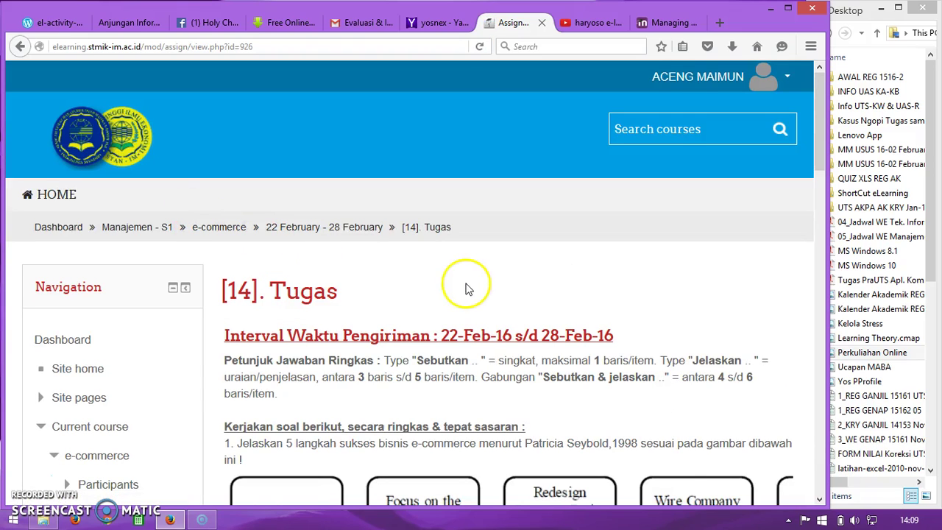
pyautogui.scroll(-7, 500, 274)
pyautogui.scroll(-6, 501, 274)
pyautogui.scroll(-3, 500, 277)
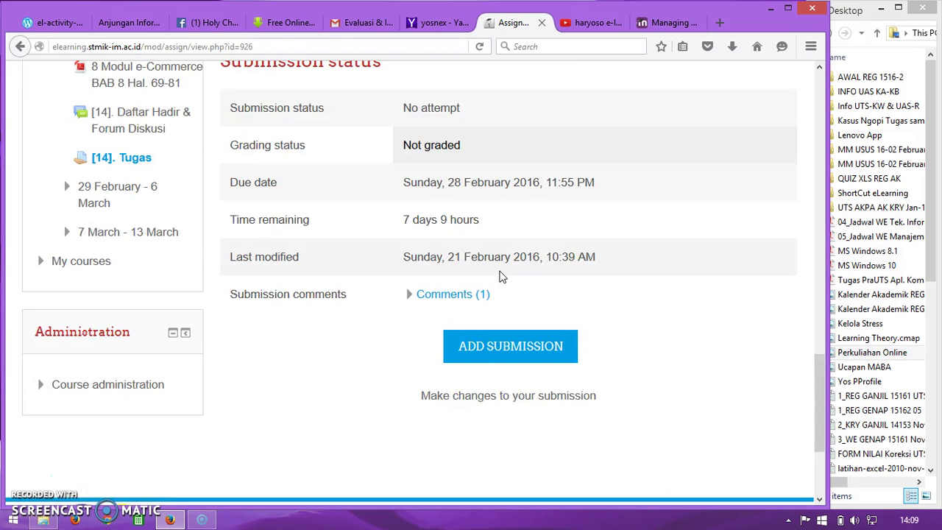
pyautogui.scroll(1, 500, 274)
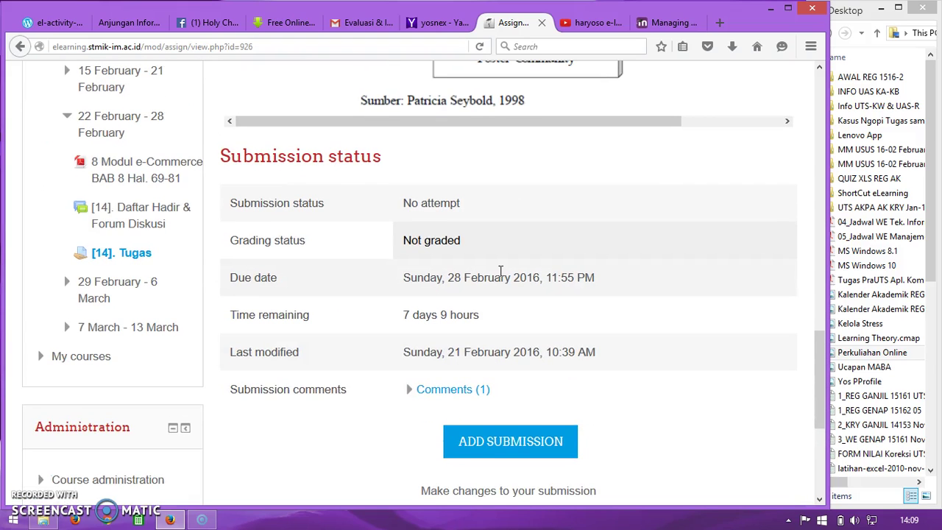
pyautogui.scroll(-1, 501, 272)
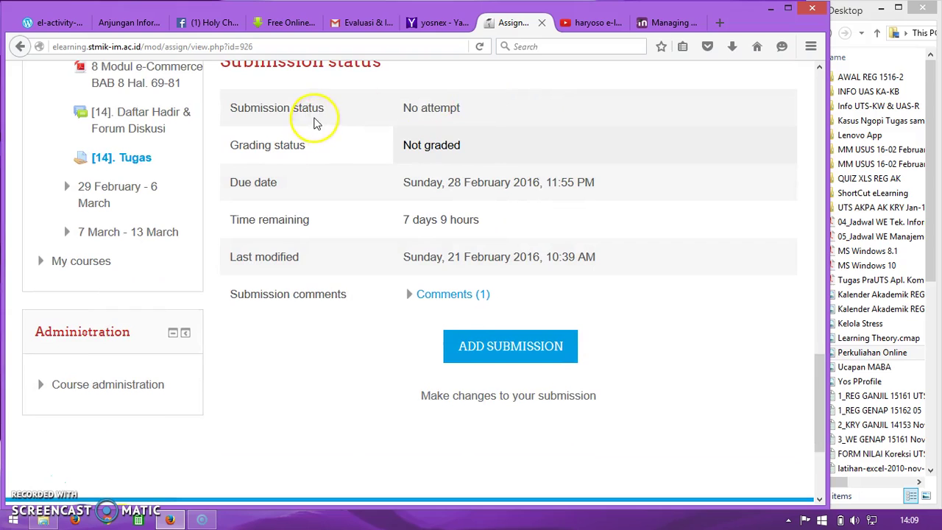
pyautogui.scroll(1, 316, 123)
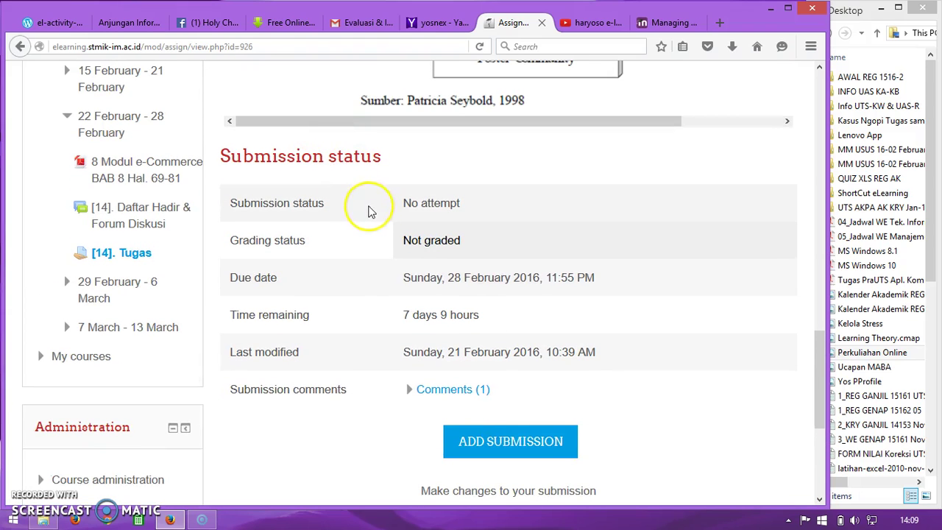
pyautogui.click(439, 197)
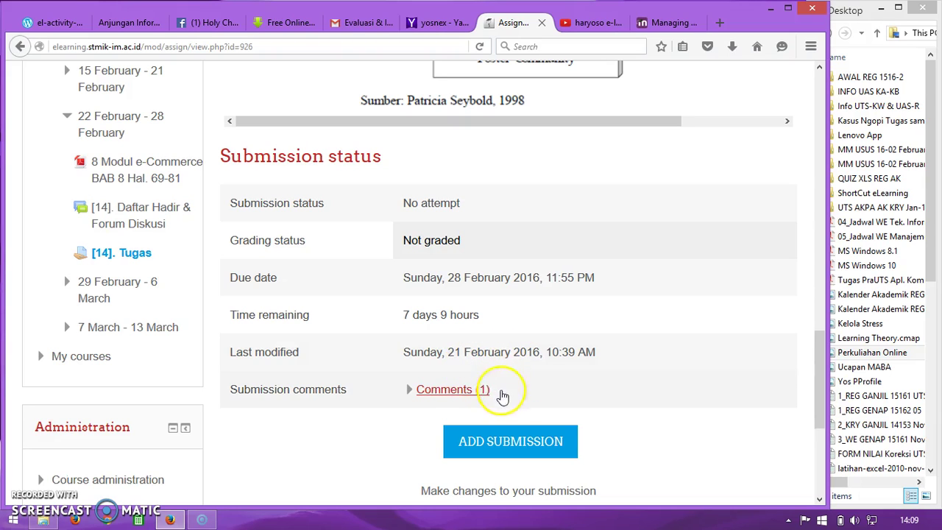
pyautogui.click(453, 390)
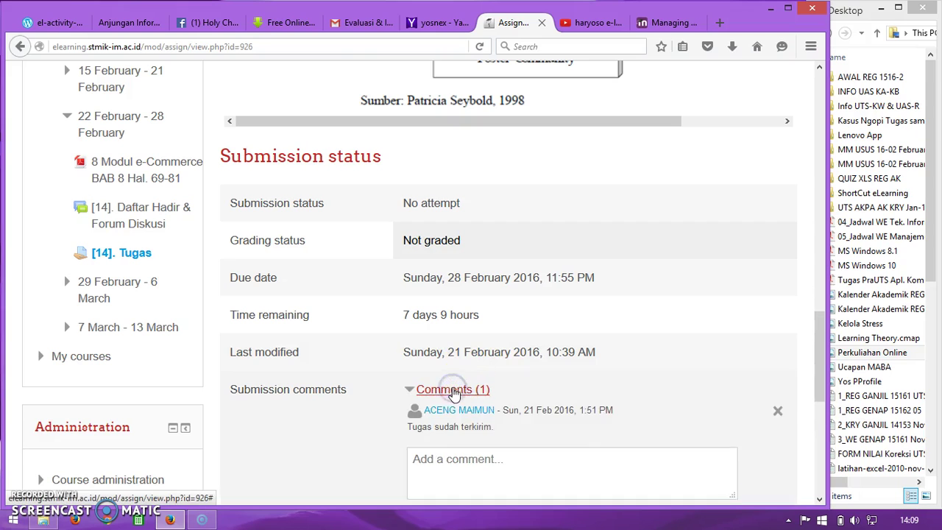
pyautogui.scroll(-4, 522, 345)
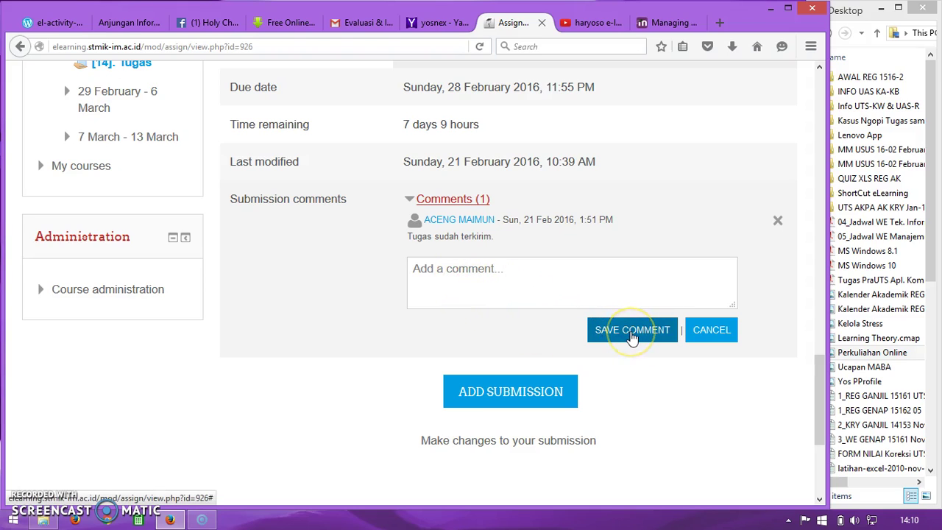
# Step: Start a new submission for the assignment and look over its online text and file submission areas
pyautogui.click(514, 403)
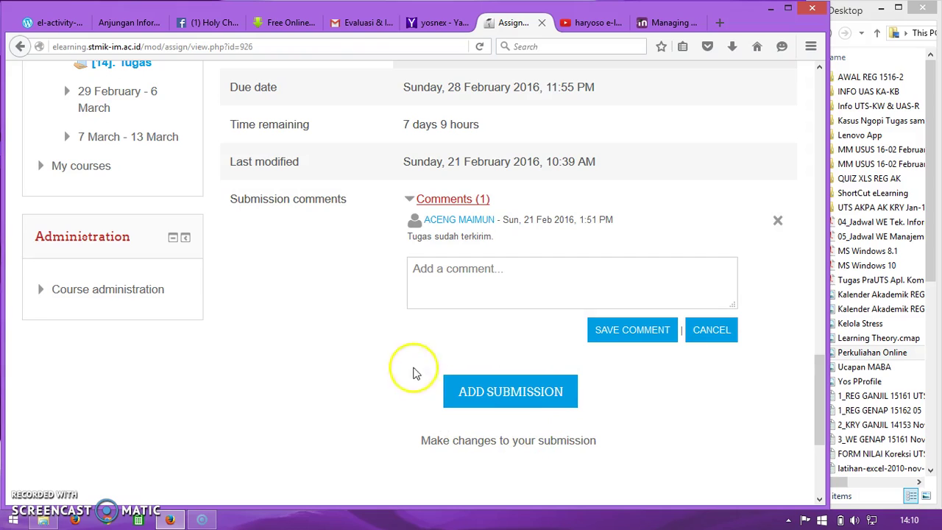
pyautogui.click(507, 397)
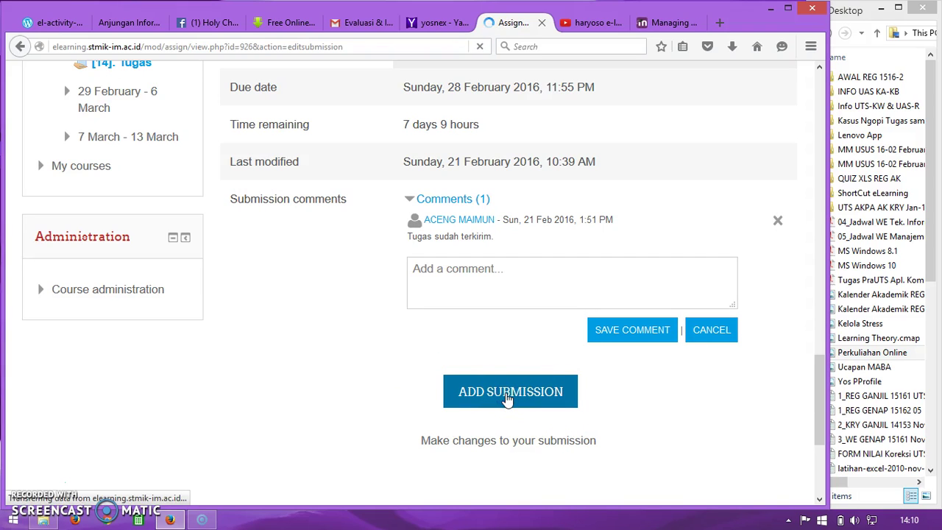
pyautogui.scroll(-7, 475, 339)
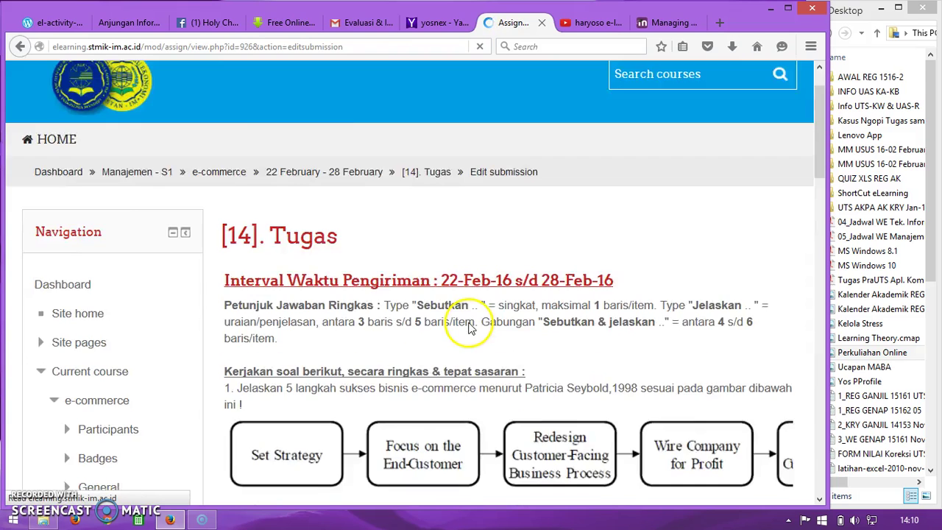
pyautogui.scroll(-3, 464, 327)
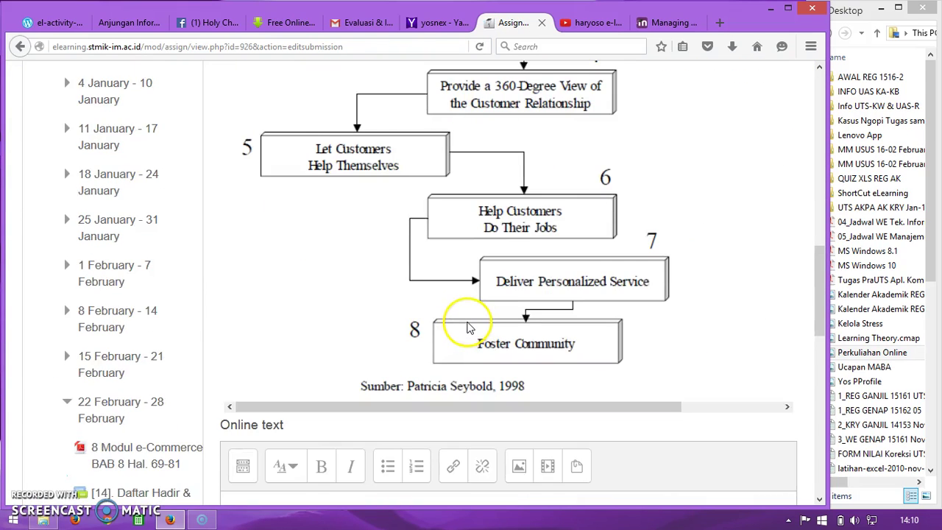
pyautogui.scroll(-4, 464, 324)
pyautogui.scroll(-3, 469, 322)
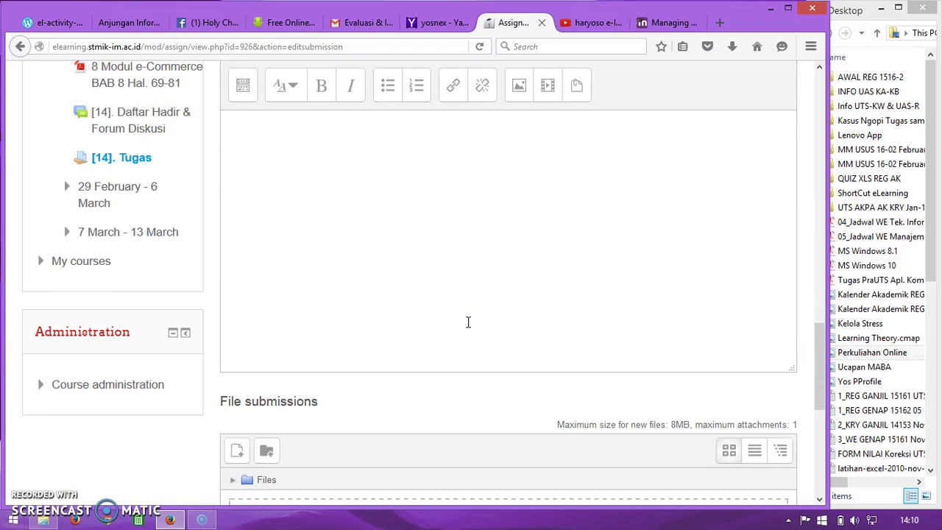
# Step: Enter "Jawaban Tugas :" as the online text of the submission
pyautogui.scroll(3, 469, 322)
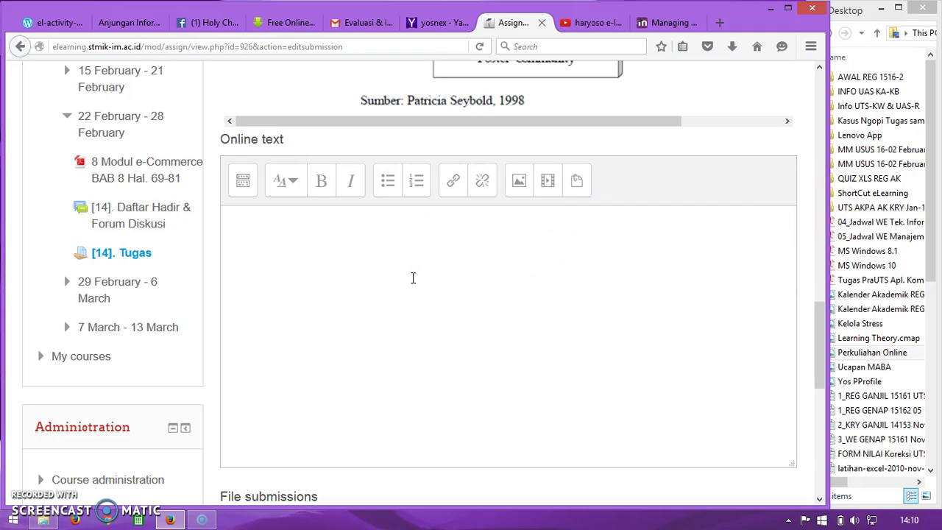
pyautogui.click(263, 237)
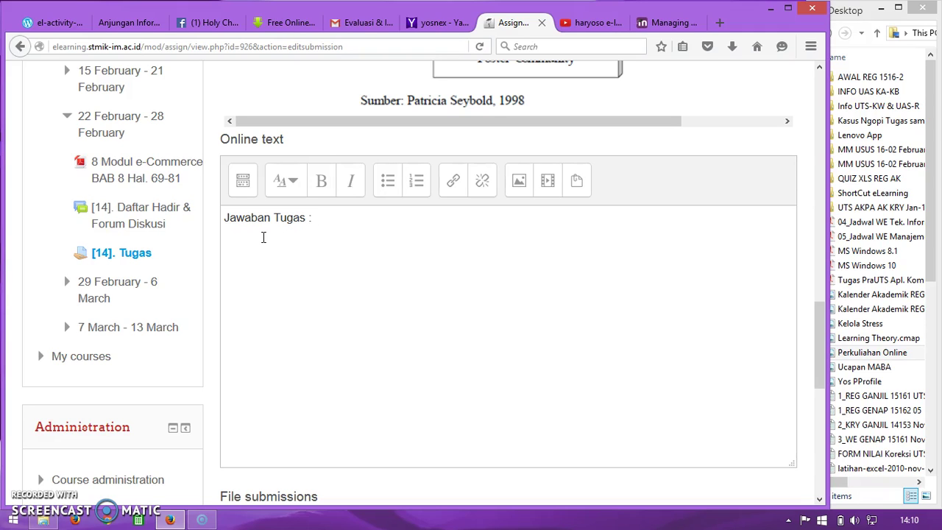
pyautogui.click(264, 237)
# Step: Examine the online text editor's extended formatting tools and paragraph style choices, and collapse the extra tools again
pyautogui.click(453, 192)
pyautogui.click(525, 188)
pyautogui.click(521, 190)
pyautogui.click(536, 186)
pyautogui.click(249, 185)
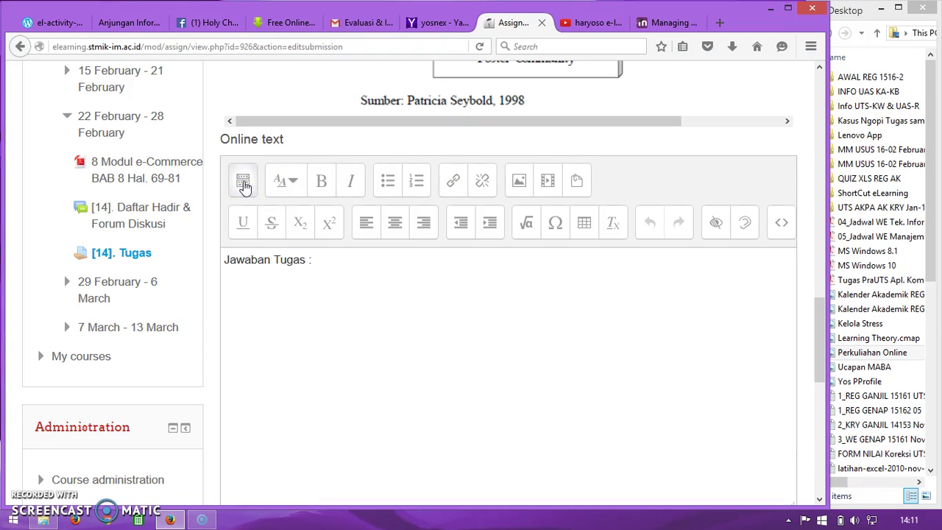
pyautogui.click(296, 181)
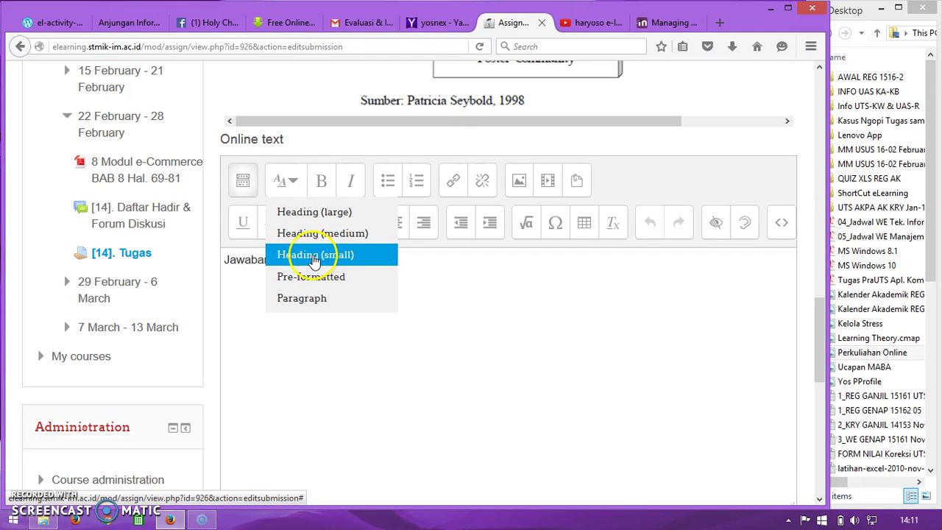
pyautogui.click(408, 258)
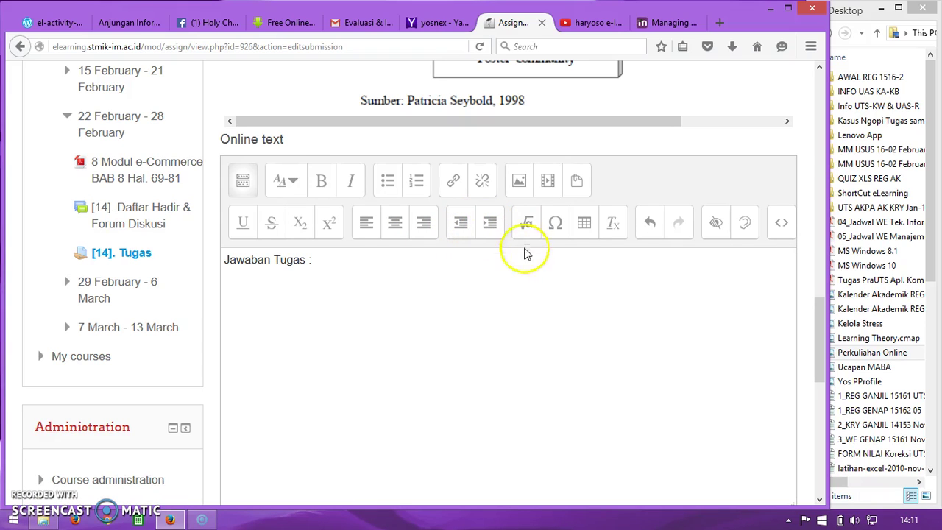
pyautogui.click(243, 182)
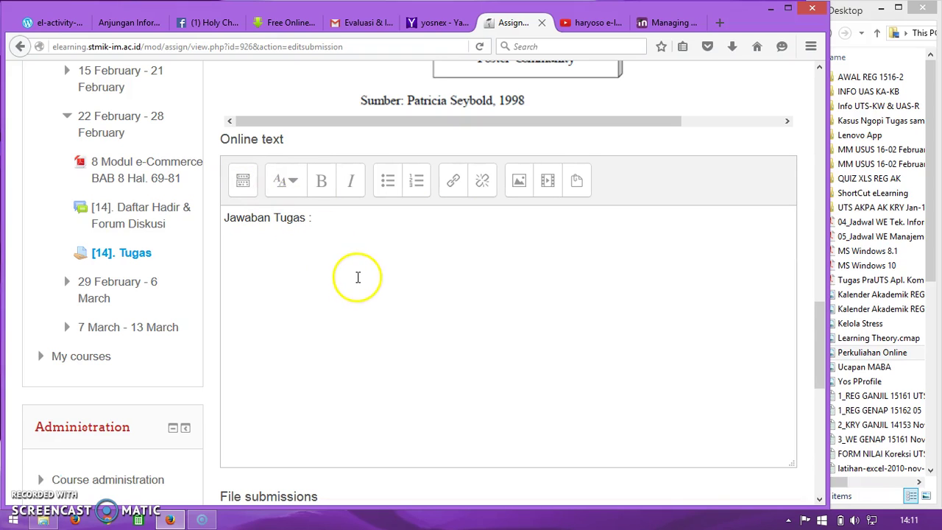
# Step: Attach the Perkuliahan Online image from the Desktop folder as the file submission and save the changes
pyautogui.scroll(-4, 358, 278)
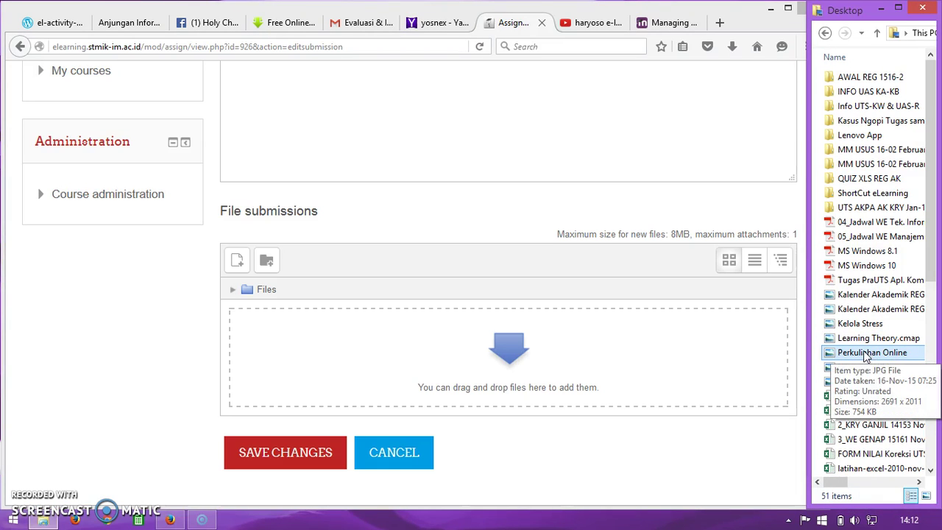
pyautogui.moveTo(867, 356); pyautogui.dragTo(505, 389)
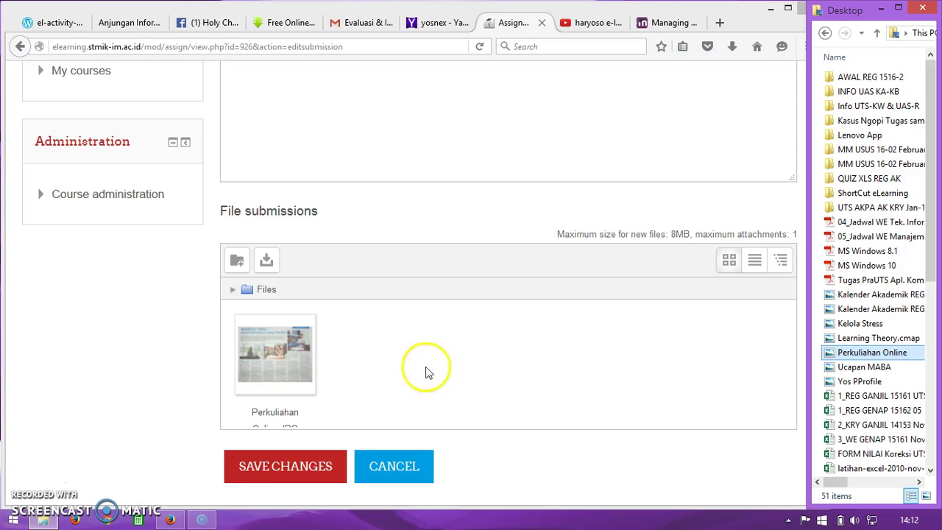
pyautogui.click(284, 473)
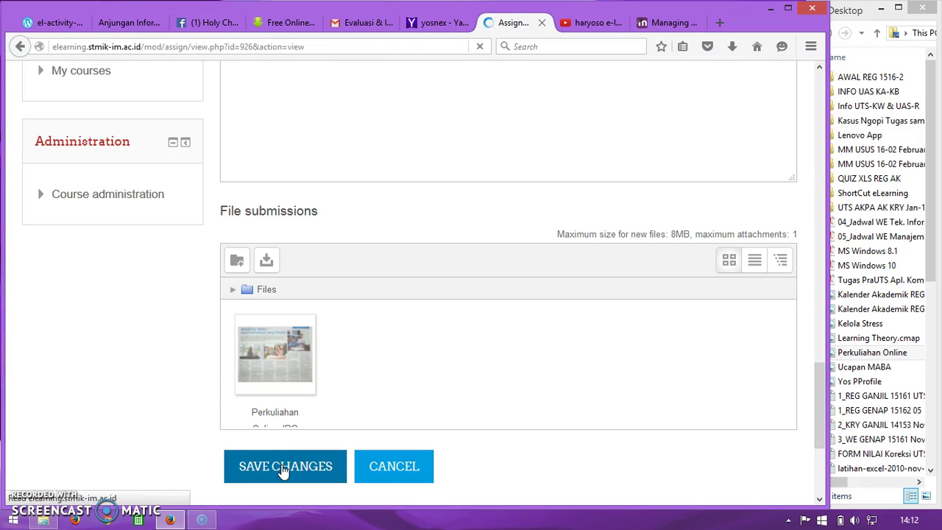
# Step: Review the saved submission's status, last modified date, online text, attached file and comments
pyautogui.scroll(-8, 416, 366)
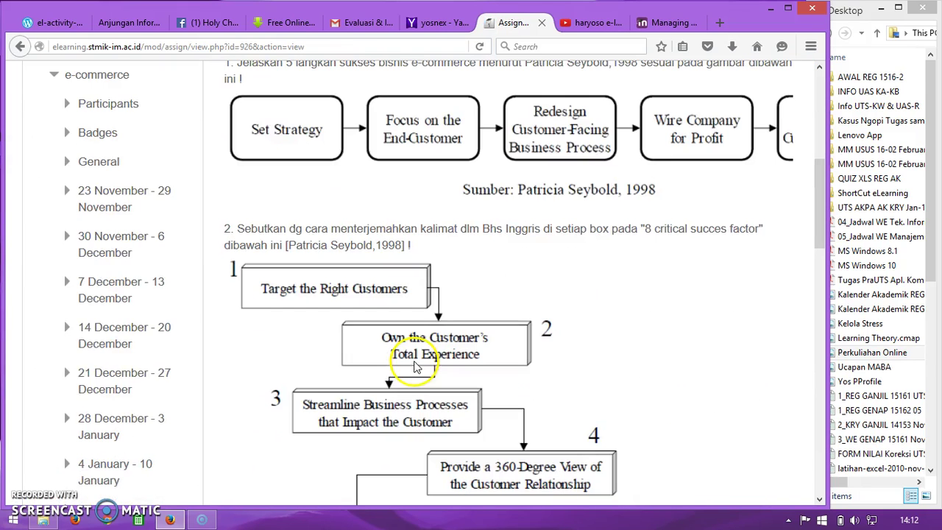
pyautogui.scroll(-5, 416, 366)
pyautogui.scroll(-5, 418, 366)
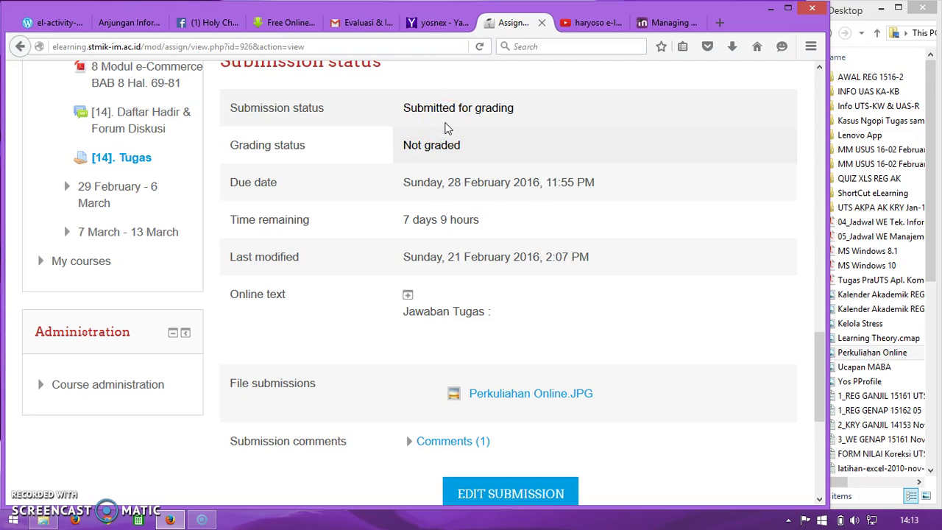
pyautogui.scroll(2, 446, 127)
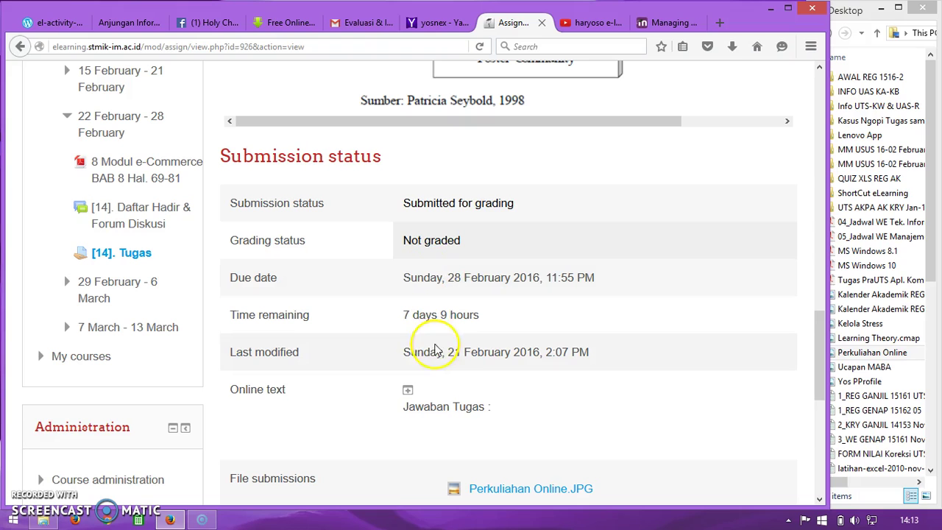
pyautogui.scroll(-3, 454, 413)
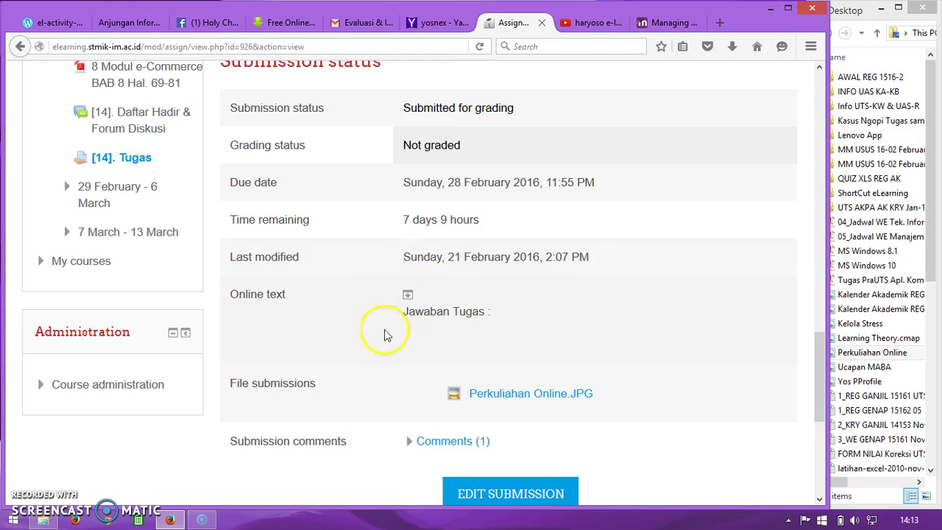
pyautogui.scroll(-5, 420, 368)
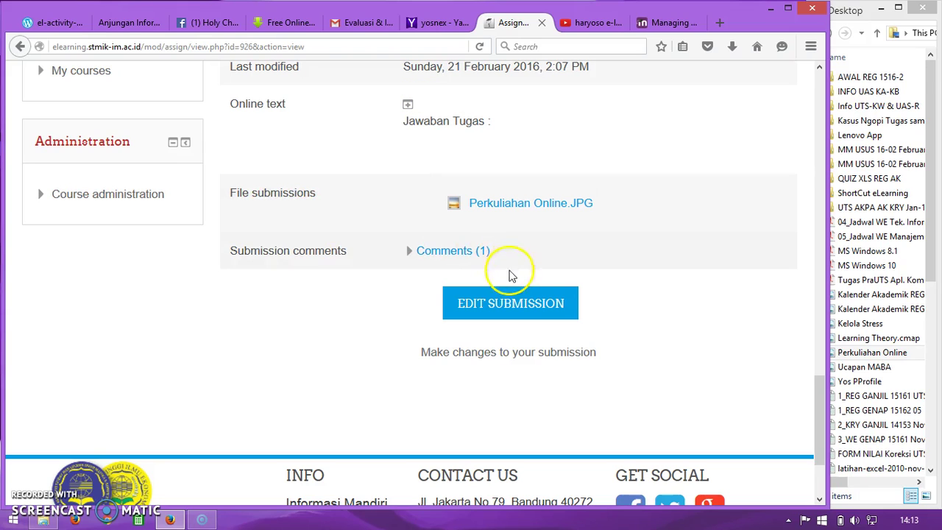
# Step: Reopen the [14]. Tugas submission for editing, go through its online text and attached file, and save it again
pyautogui.click(510, 307)
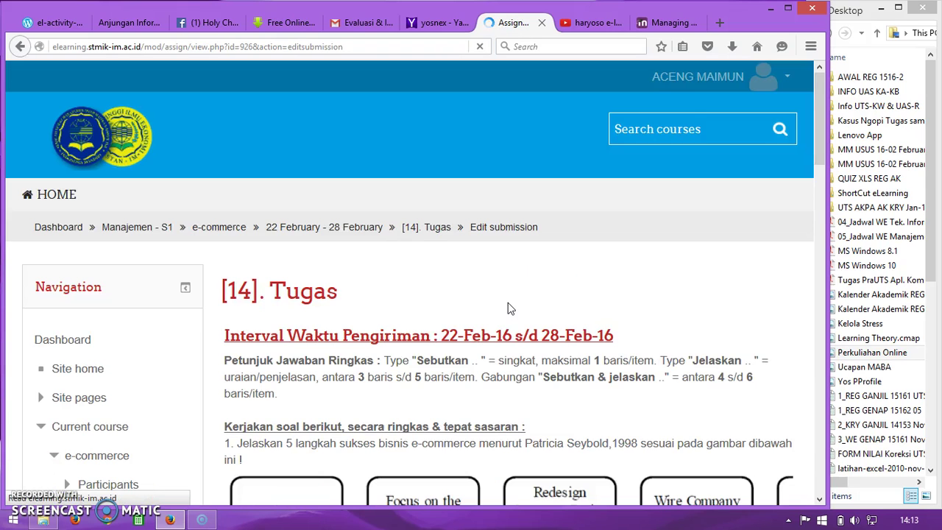
pyautogui.scroll(-5, 508, 305)
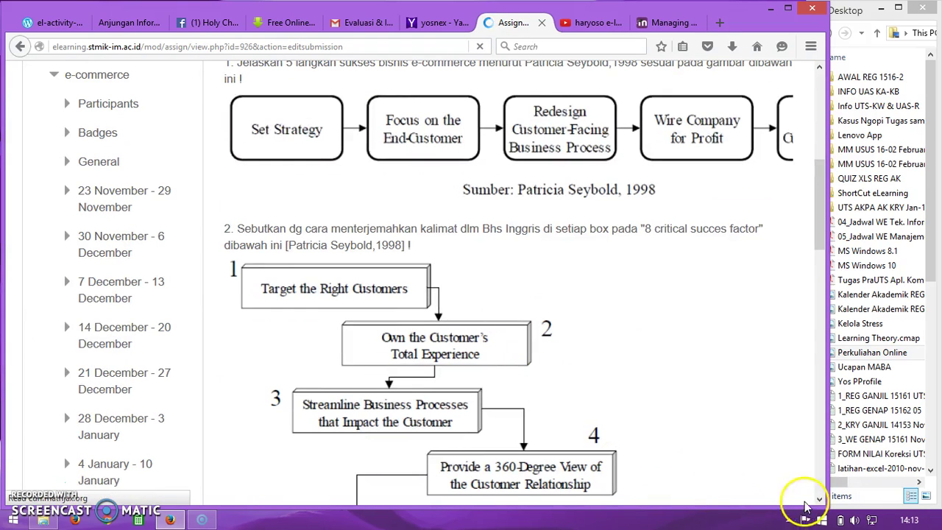
pyautogui.scroll(-7, 627, 379)
pyautogui.scroll(-3, 627, 377)
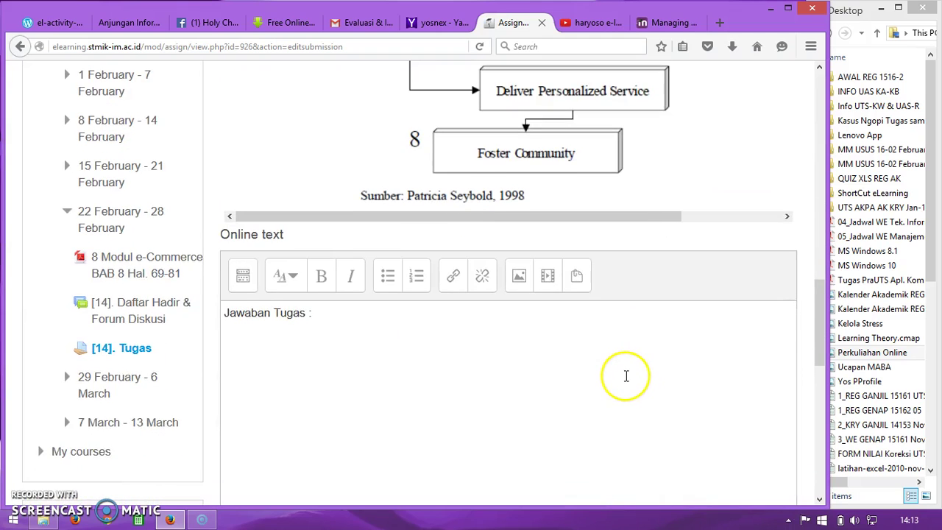
pyautogui.click(392, 221)
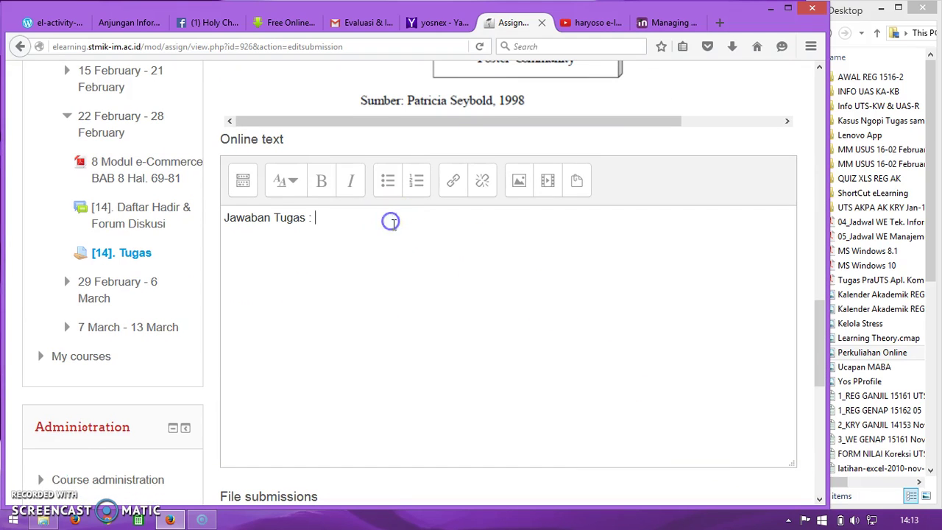
pyautogui.scroll(-10, 422, 284)
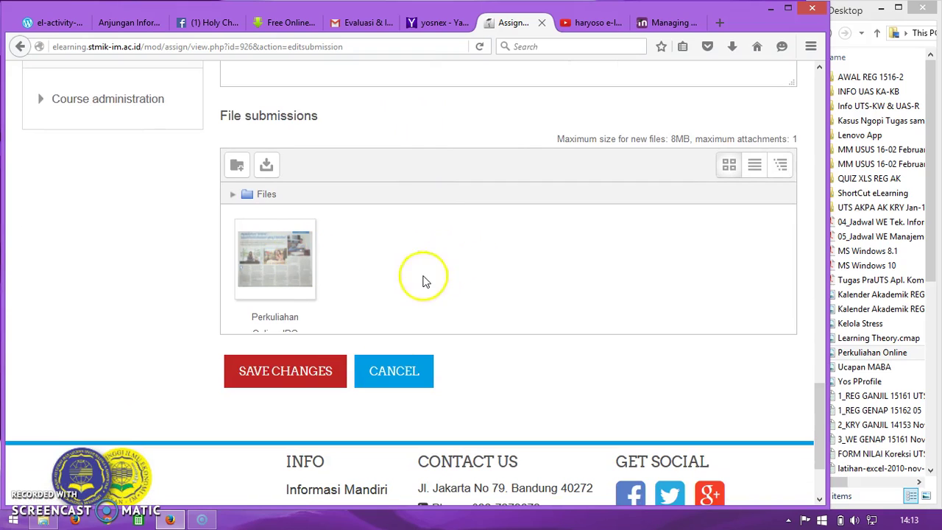
pyautogui.click(282, 376)
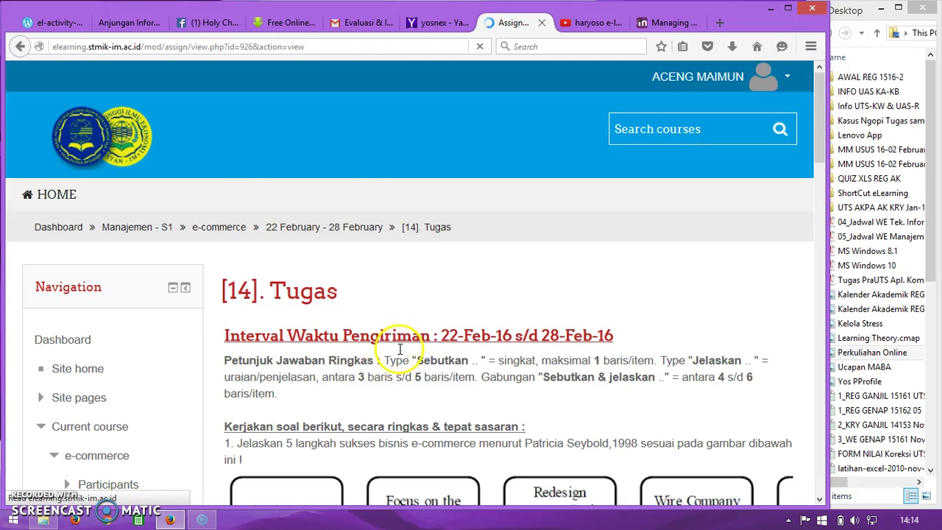
# Step: Check the resaved submission's status table, including grading status, last modified date, online text, attached file and comments
pyautogui.scroll(-4, 414, 343)
pyautogui.scroll(-10, 414, 343)
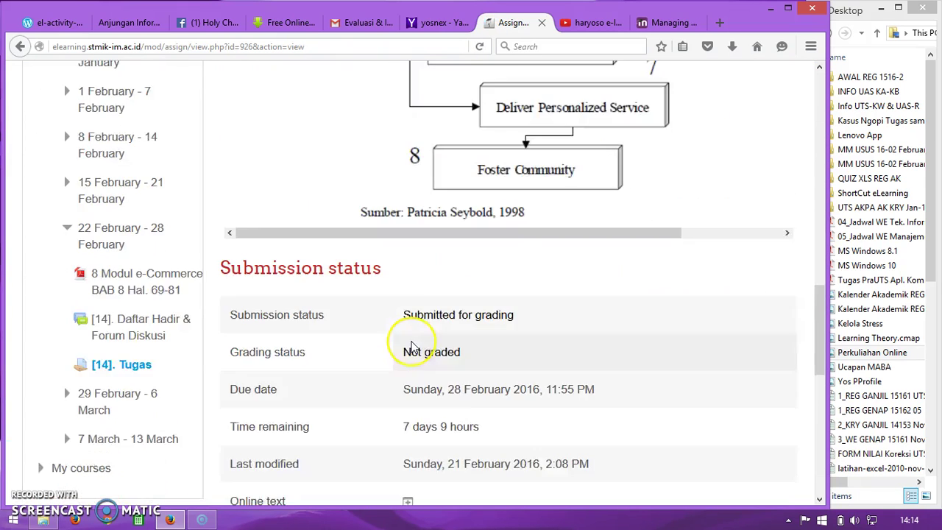
pyautogui.scroll(-1, 415, 346)
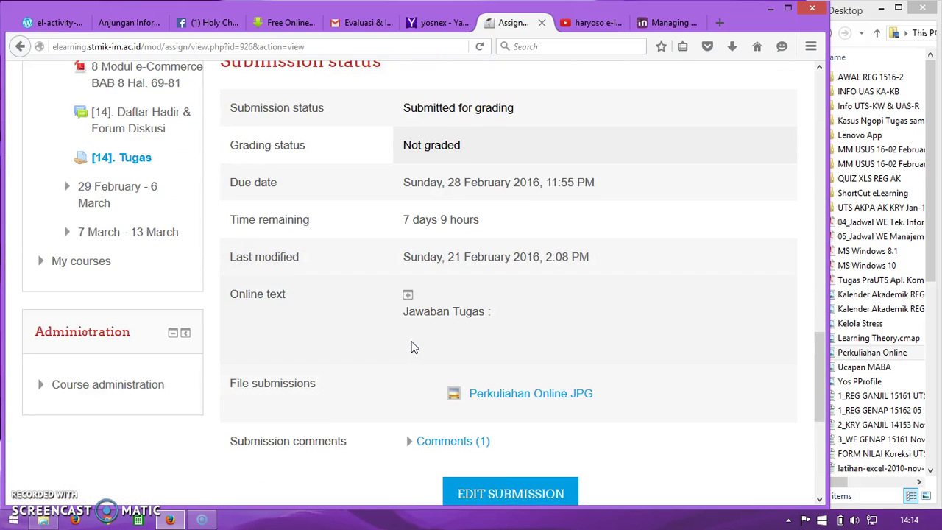
pyautogui.scroll(-1, 415, 347)
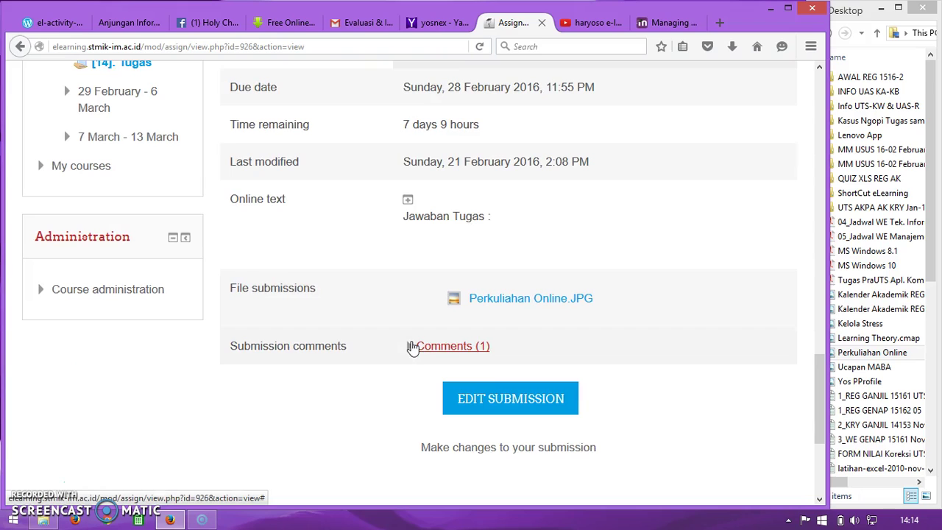
pyautogui.click(388, 358)
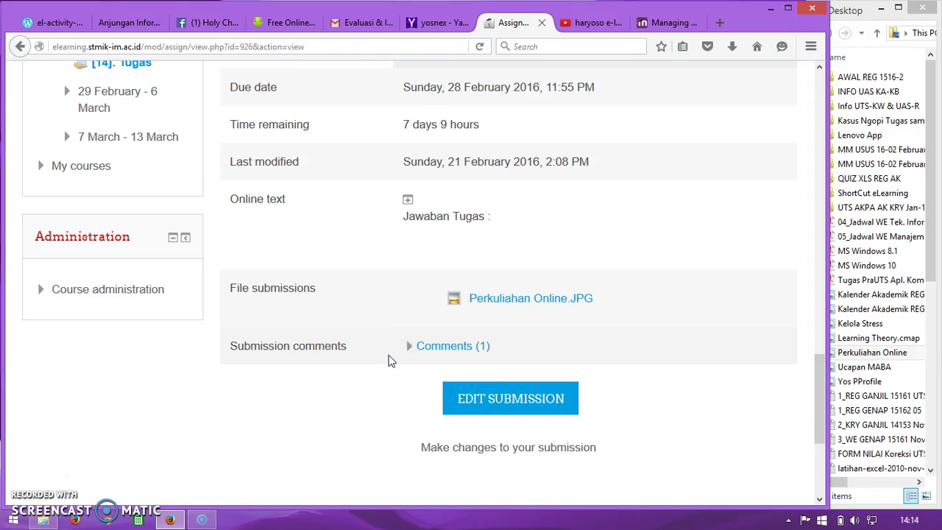